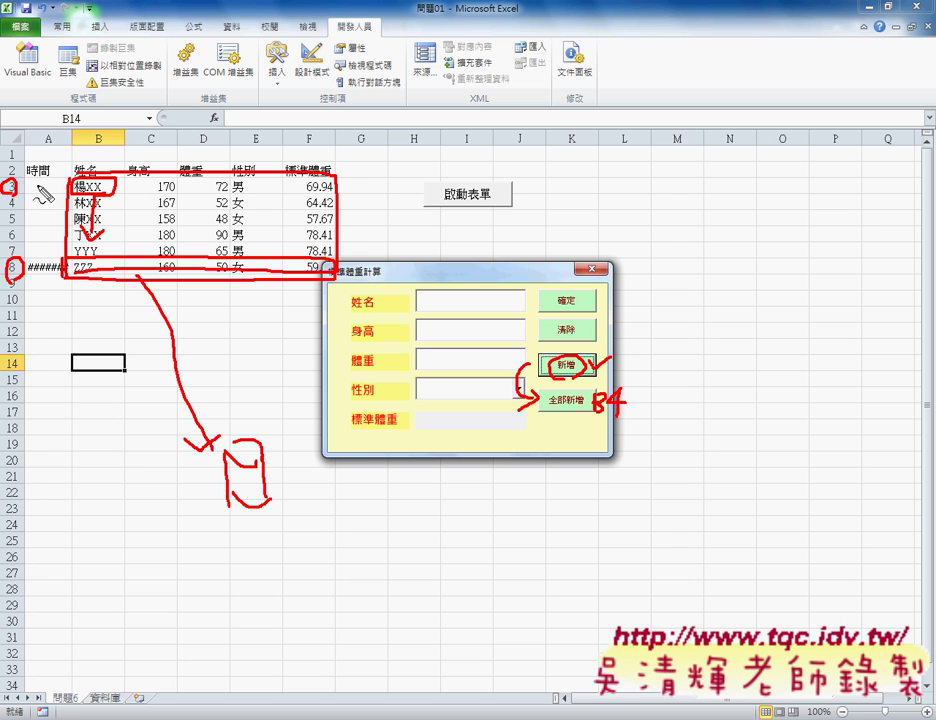
Draw an arrow marking the first data row, then erase the annotation.
{"action": "mouse_move", "coordinate": [33, 185]}
{"action": "left_mouse_down"}
{"action": "mouse_move", "coordinate": [62, 185]}
{"action": "mouse_move", "coordinate": [62, 235]}
{"action": "left_mouse_up"}
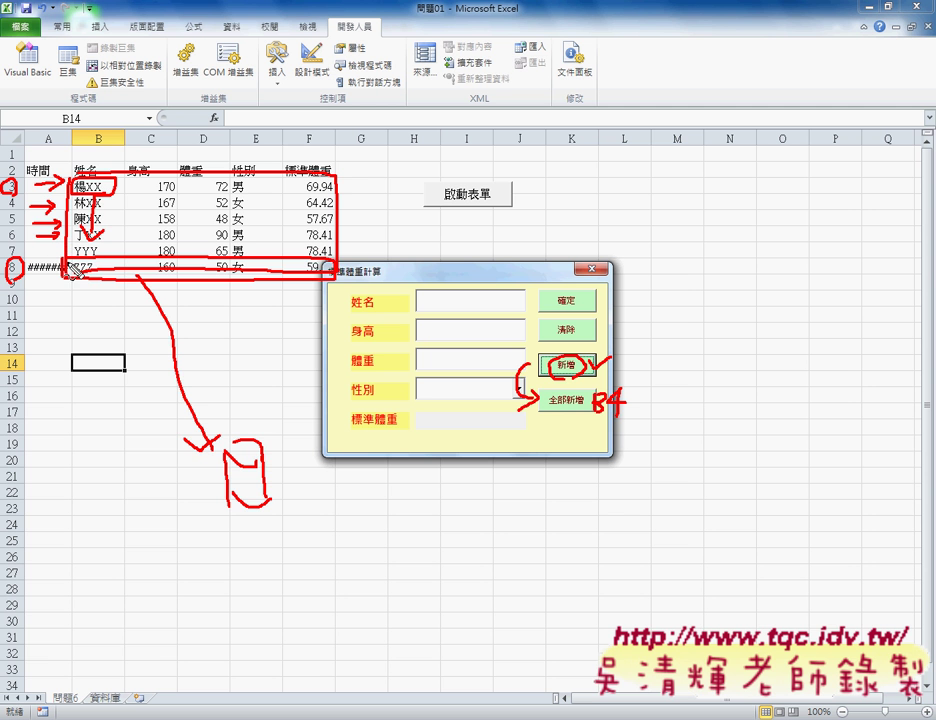
{"action": "key", "text": "Escape"}
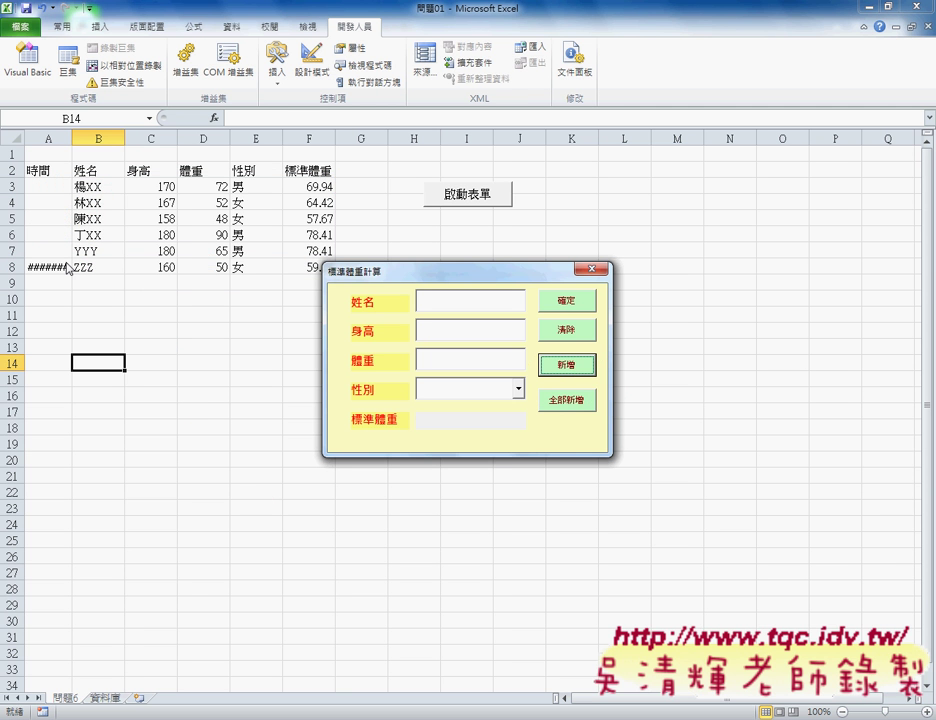
Close the running form and delete the loop body from the 全部新增 button's B4_Click code.
{"action": "left_click", "coordinate": [592, 268]}
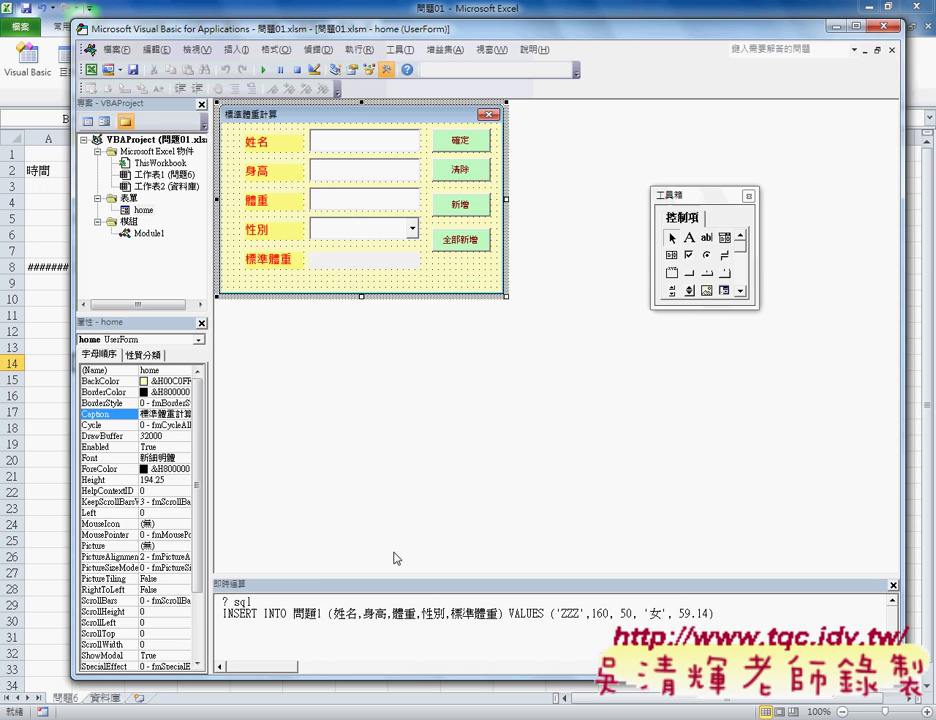
{"action": "double_click", "coordinate": [462, 240]}
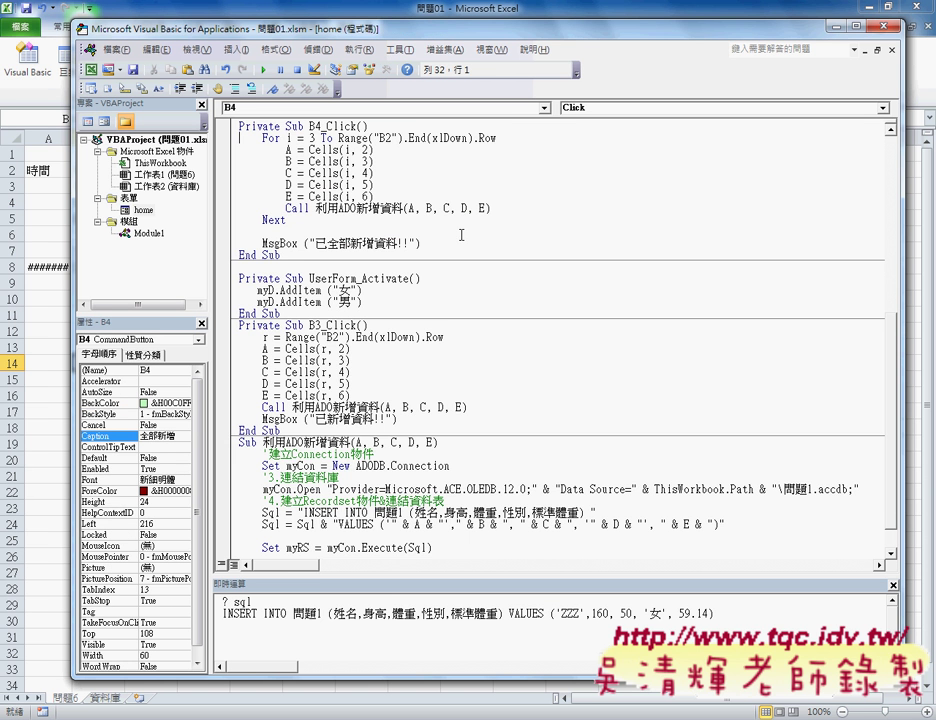
{"action": "scroll", "coordinate": [449, 264], "scroll_direction": "up", "scroll_amount": 1}
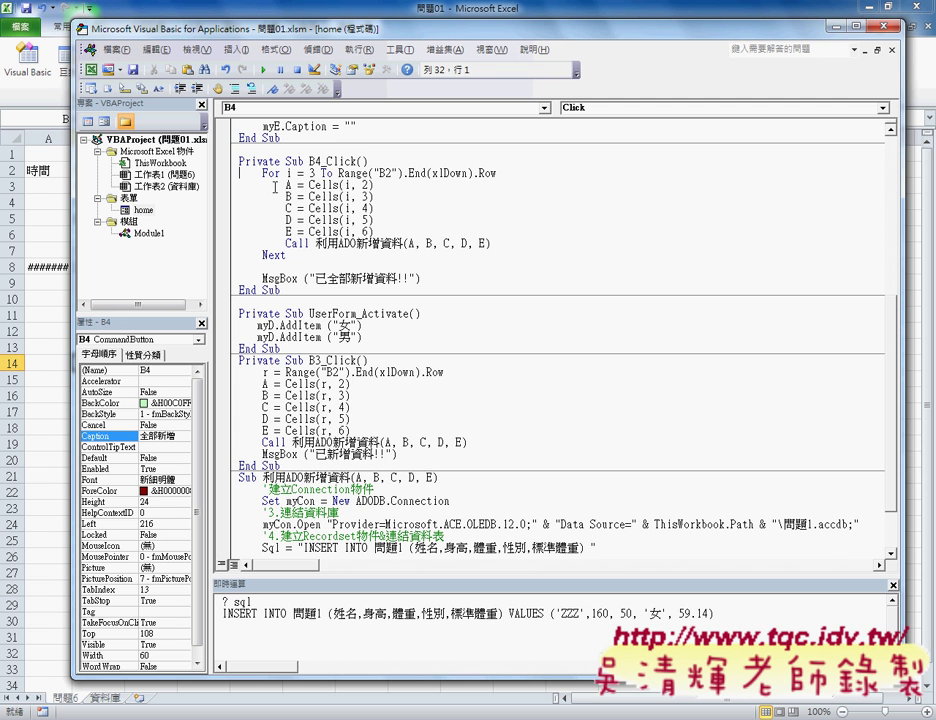
{"action": "mouse_move", "coordinate": [491, 243]}
{"action": "left_mouse_down"}
{"action": "mouse_move", "coordinate": [356, 243]}
{"action": "mouse_move", "coordinate": [227, 197]}
{"action": "left_mouse_up"}
{"action": "key", "text": "Delete"}
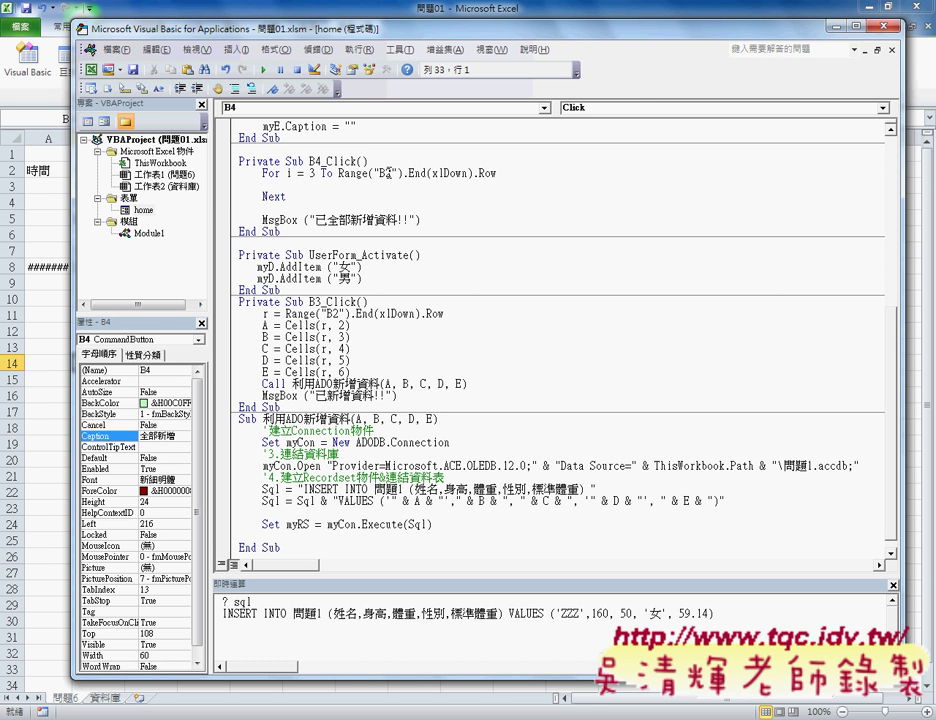
Retype the For line's end as Range("B2").End(xlDown).Row using IntelliSense.
{"action": "left_click_drag", "start_coordinate": [405, 173], "coordinate": [507, 176]}
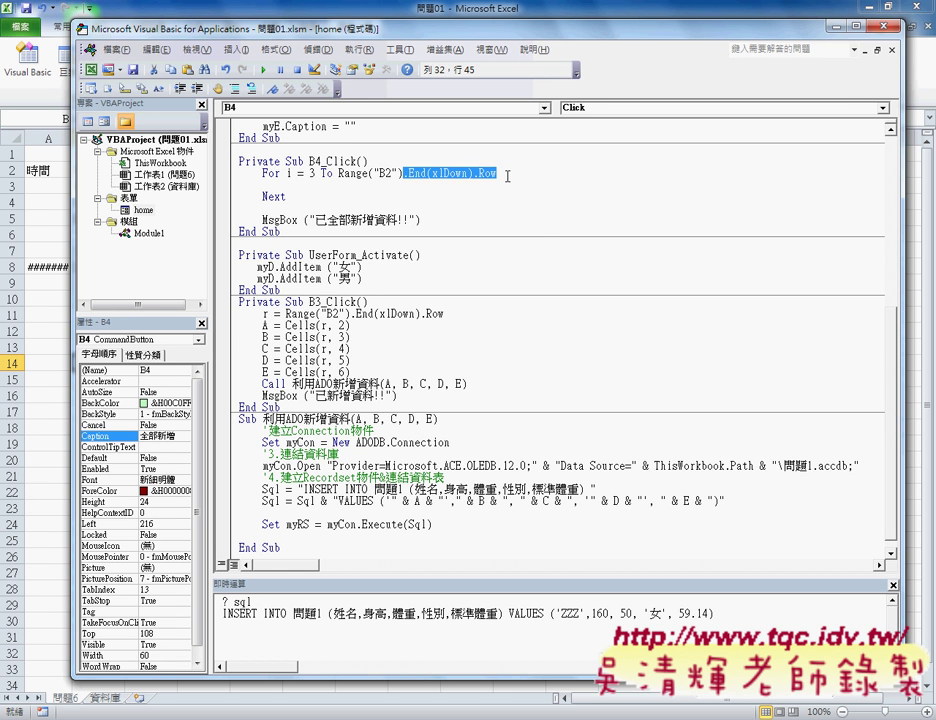
{"action": "type", "text": "."}
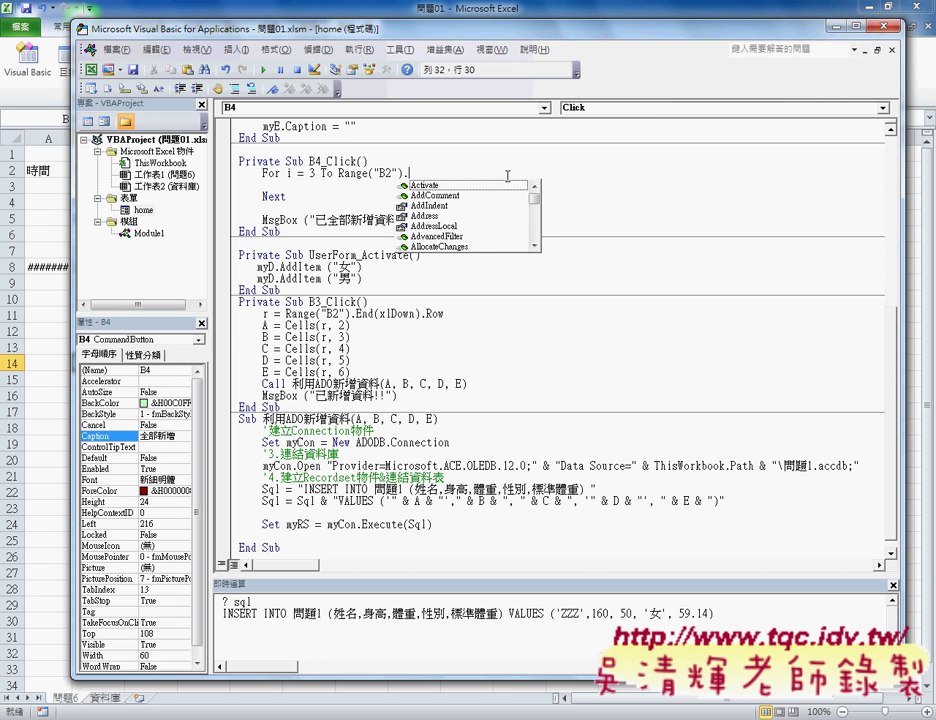
{"action": "type", "text": "E"}
{"action": "key", "text": "Down"}
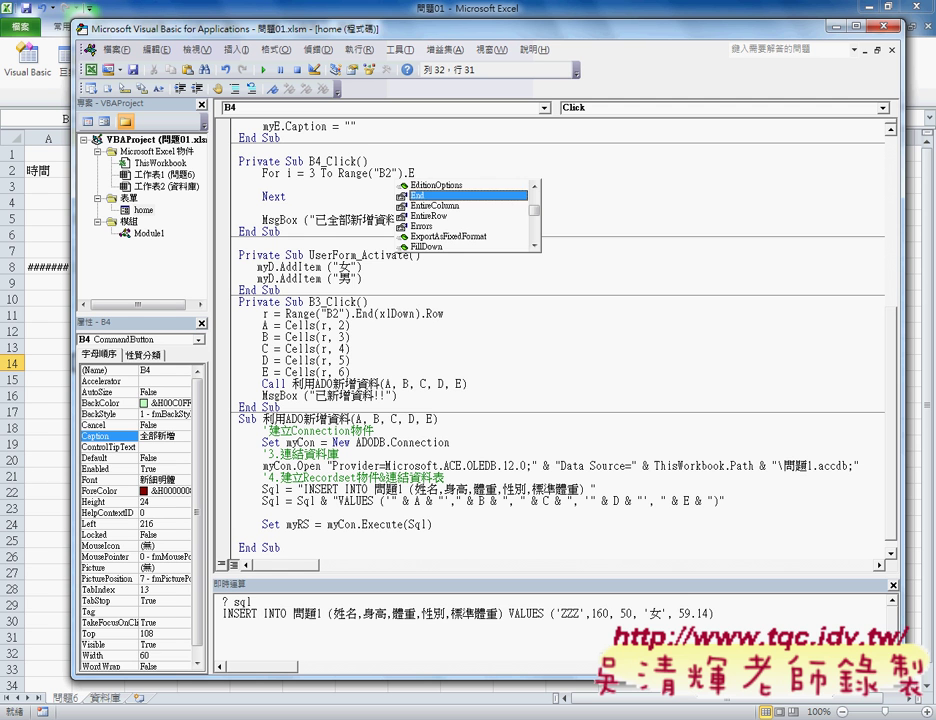
{"action": "key", "text": "Tab"}
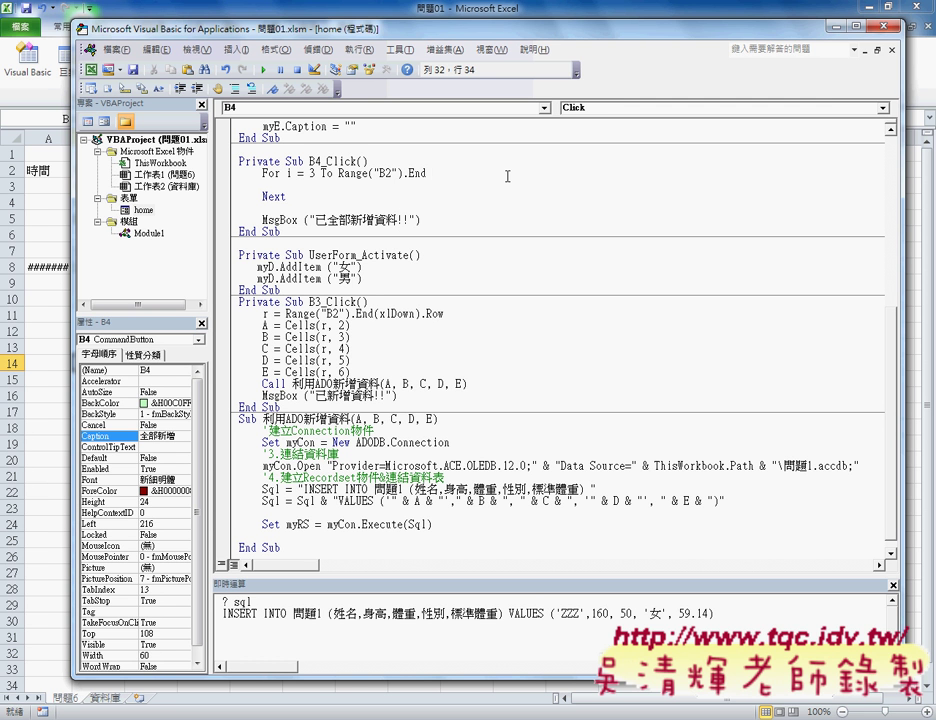
{"action": "type", "text": "("}
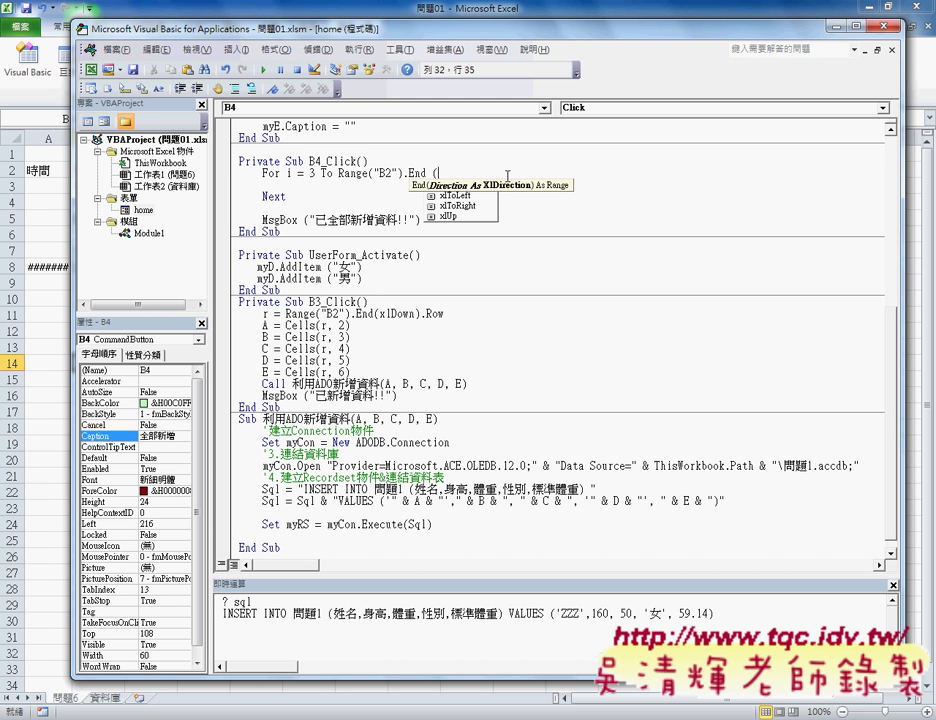
{"action": "key", "text": "space"}
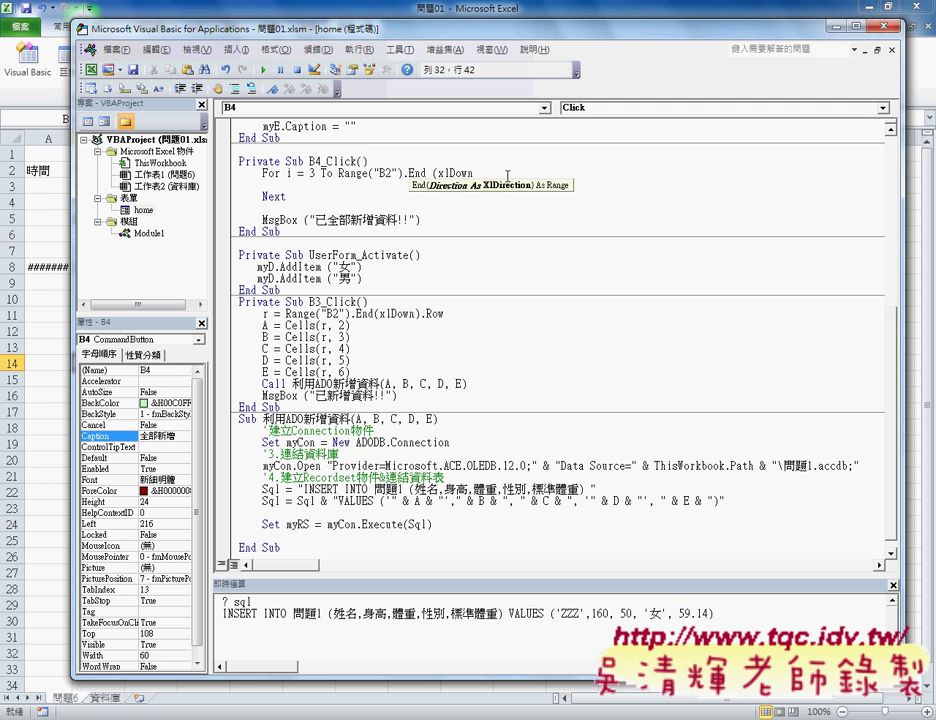
{"action": "type", "text": ")"}
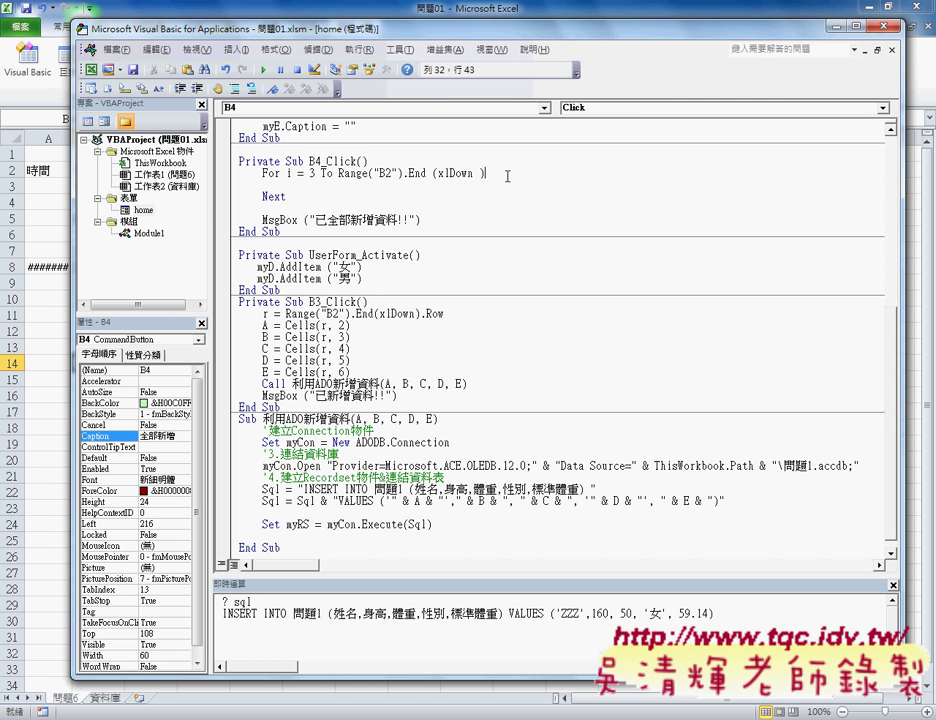
{"action": "type", "text": ".ㄜ"}
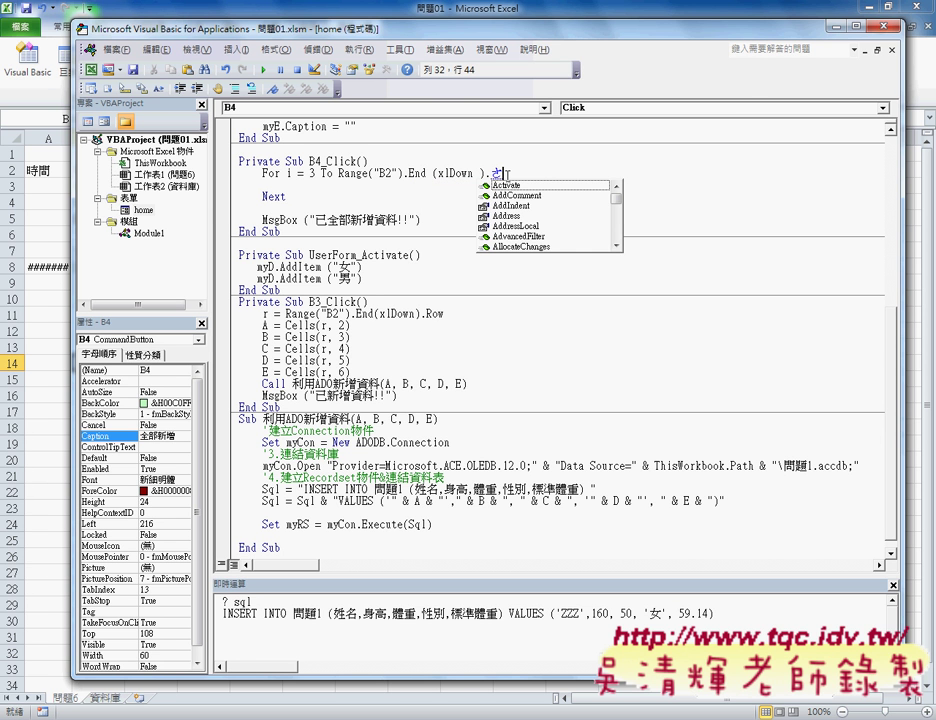
{"action": "type", "text": "r"}
{"action": "key", "text": "Down"}
{"action": "key", "text": "Down"}
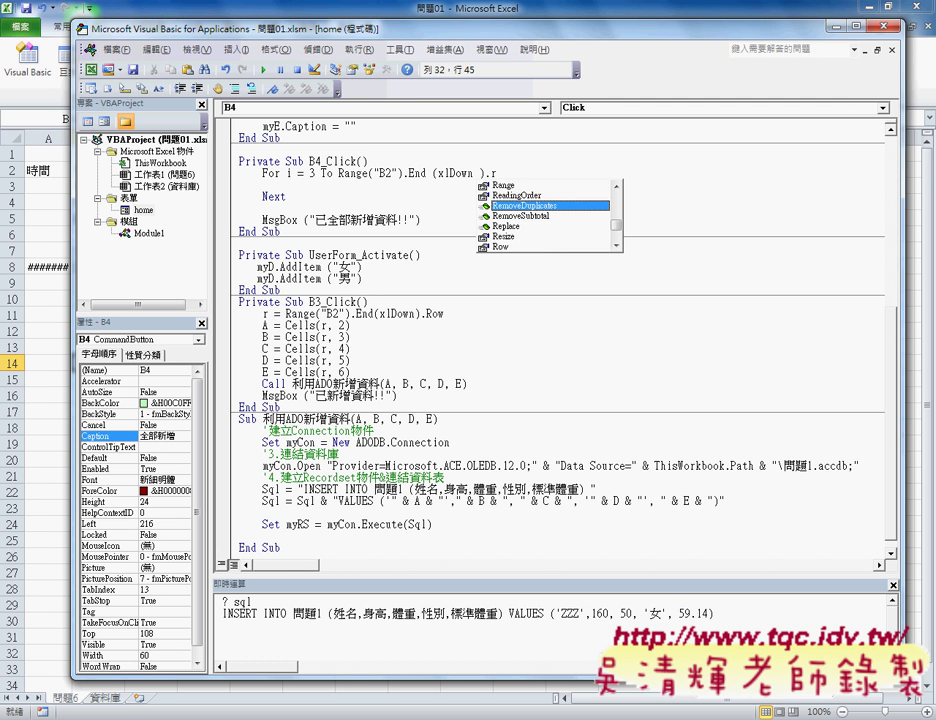
{"action": "key", "text": "Down"}
{"action": "key", "text": "Down"}
{"action": "key", "text": "Down"}
{"action": "key", "text": "Down"}
{"action": "key", "text": "Tab"}
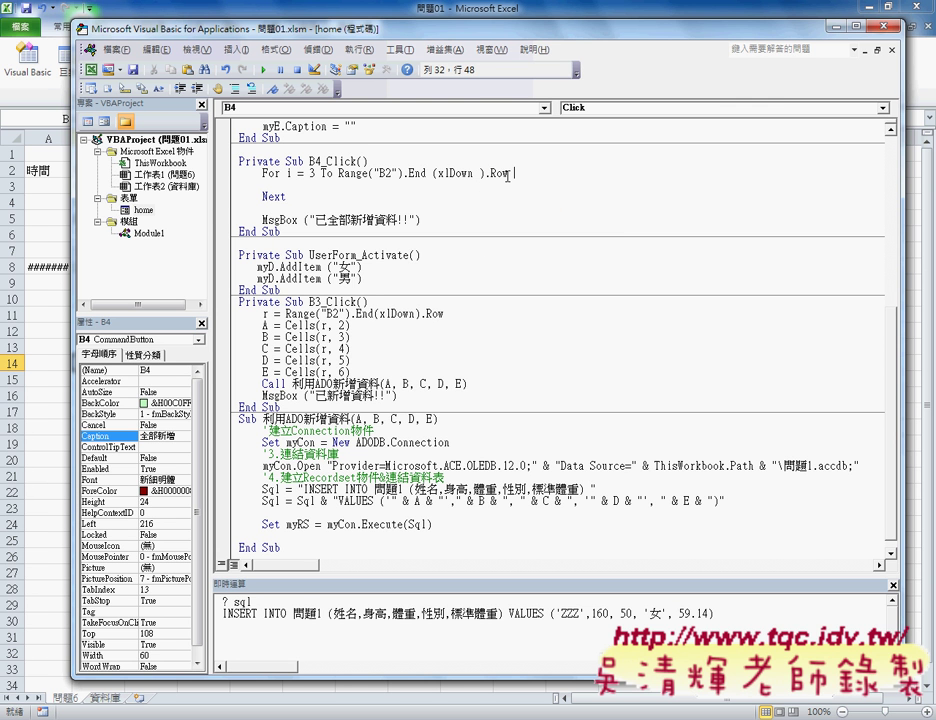
{"action": "key", "text": "Down"}
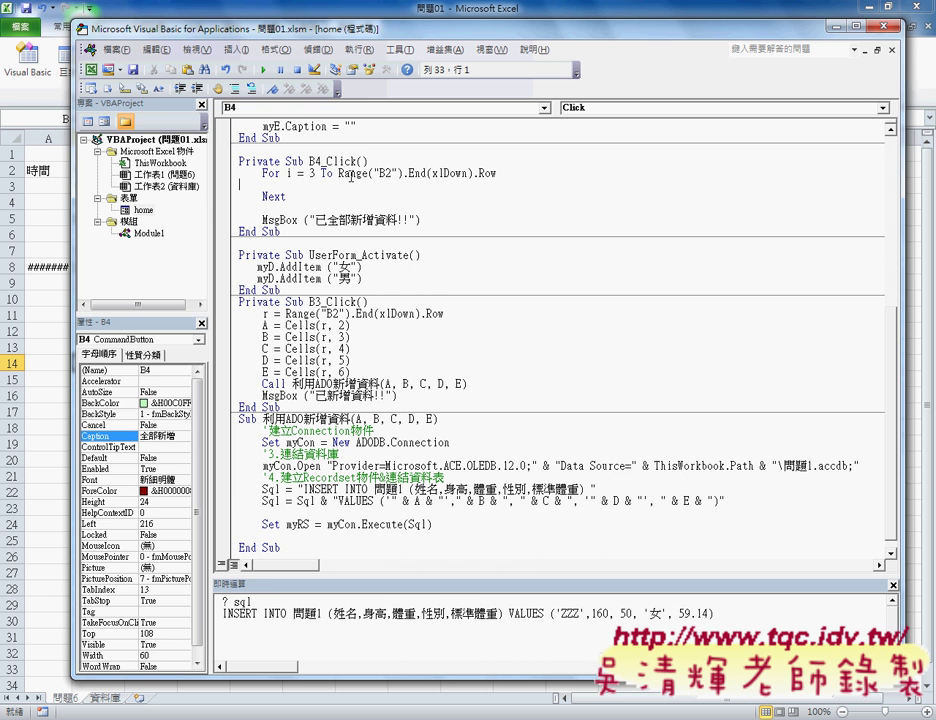
{"action": "left_click_drag", "start_coordinate": [261, 30], "coordinate": [404, 38]}
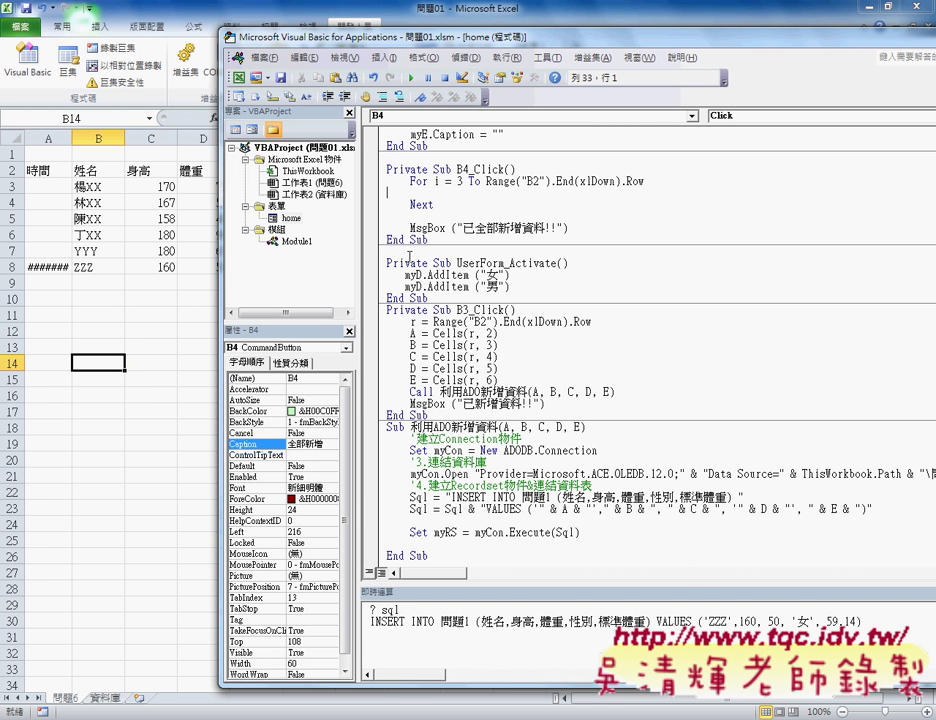
Copy B3_Click's A–E Cells lines and Call 利用ADO新增資料 into the B4_Click loop, indented one level.
{"action": "key", "text": "Tab"}
{"action": "key", "text": "Tab"}
{"action": "left_click_drag", "start_coordinate": [616, 391], "coordinate": [381, 332]}
{"action": "key", "text": "ctrl+c"}
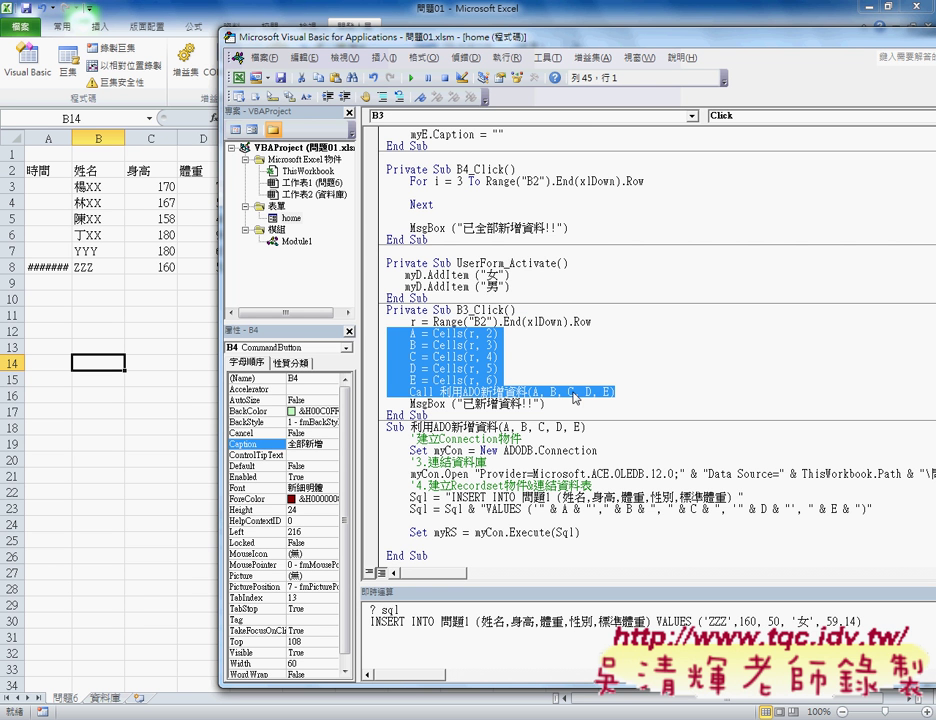
{"action": "left_click_drag", "start_coordinate": [400, 192], "coordinate": [386, 192]}
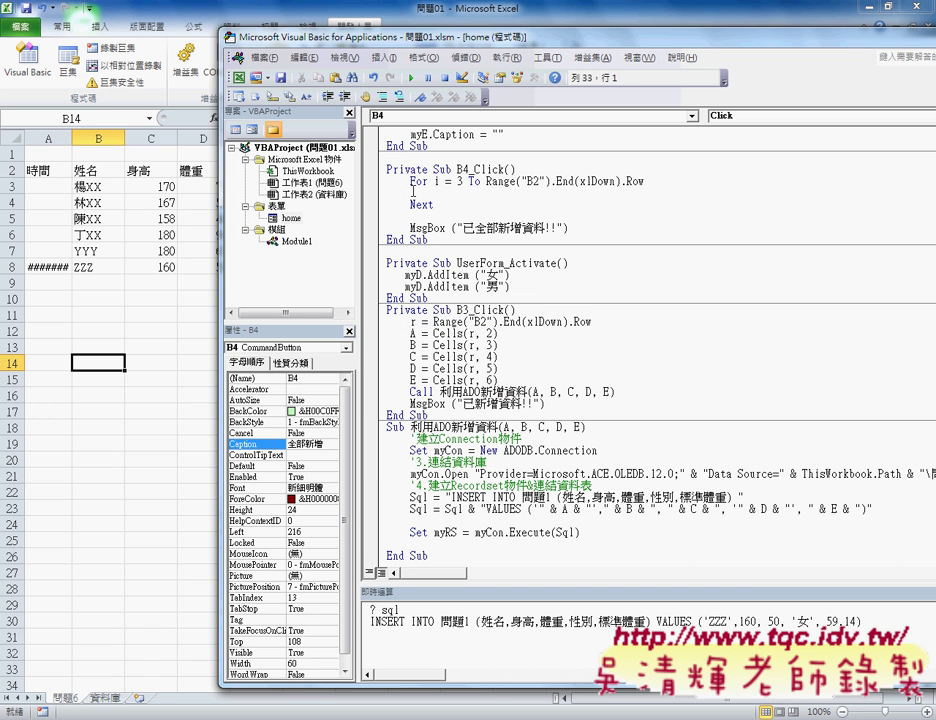
{"action": "key", "text": "ctrl+v"}
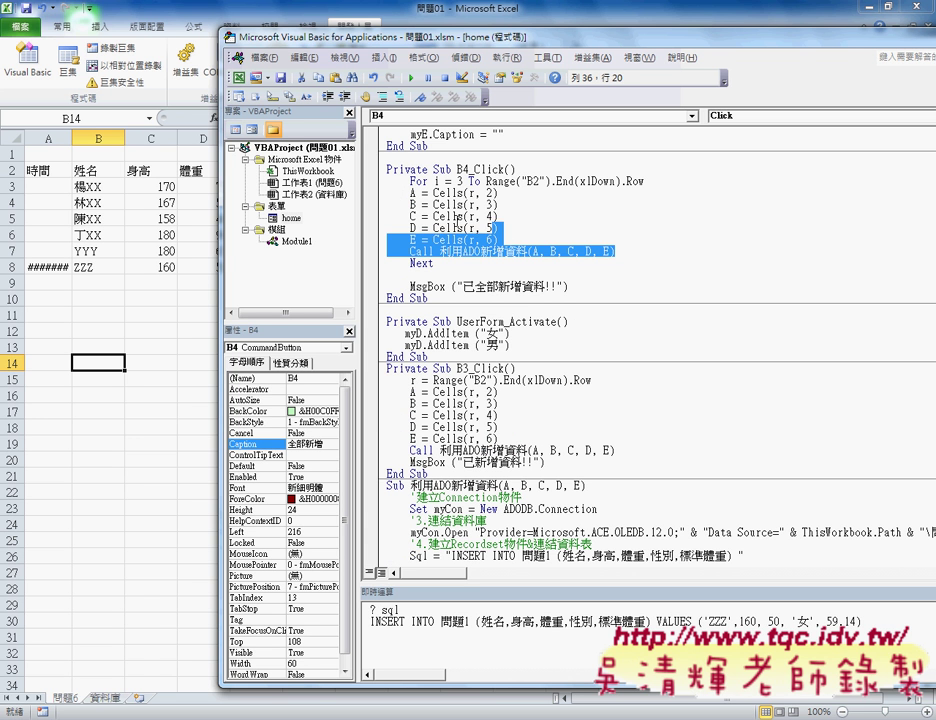
{"action": "left_click_drag", "start_coordinate": [615, 251], "coordinate": [383, 196]}
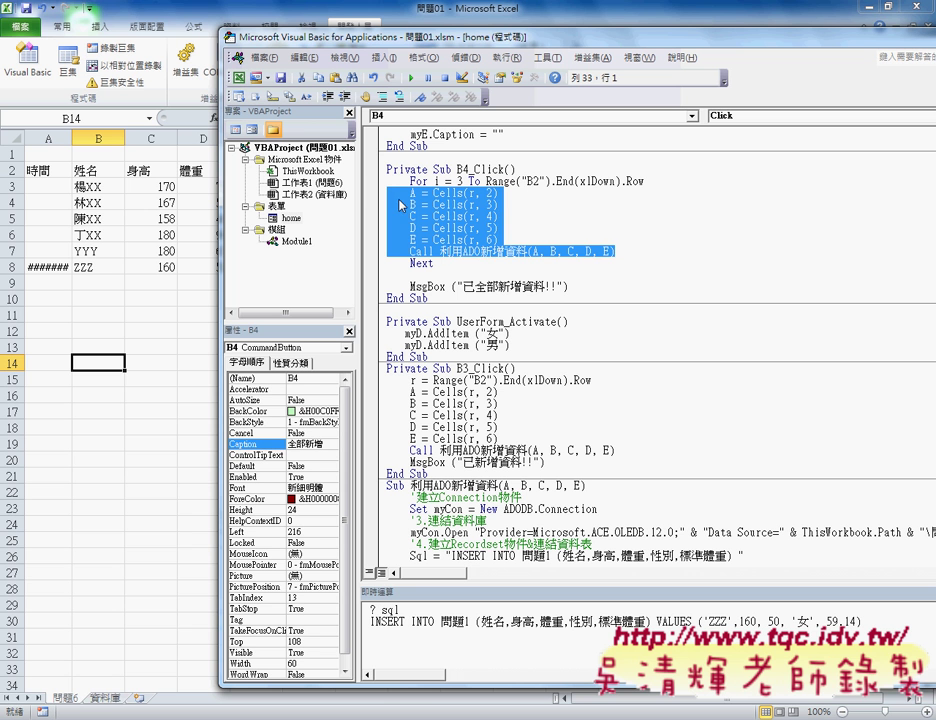
{"action": "key", "text": "Tab"}
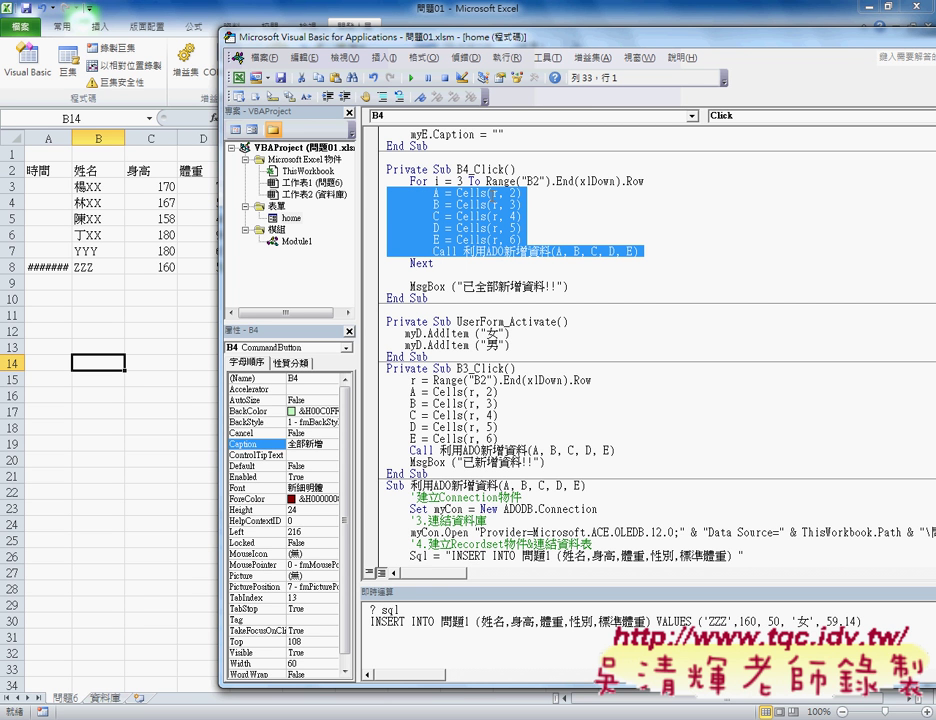
{"action": "left_click", "coordinate": [476, 193]}
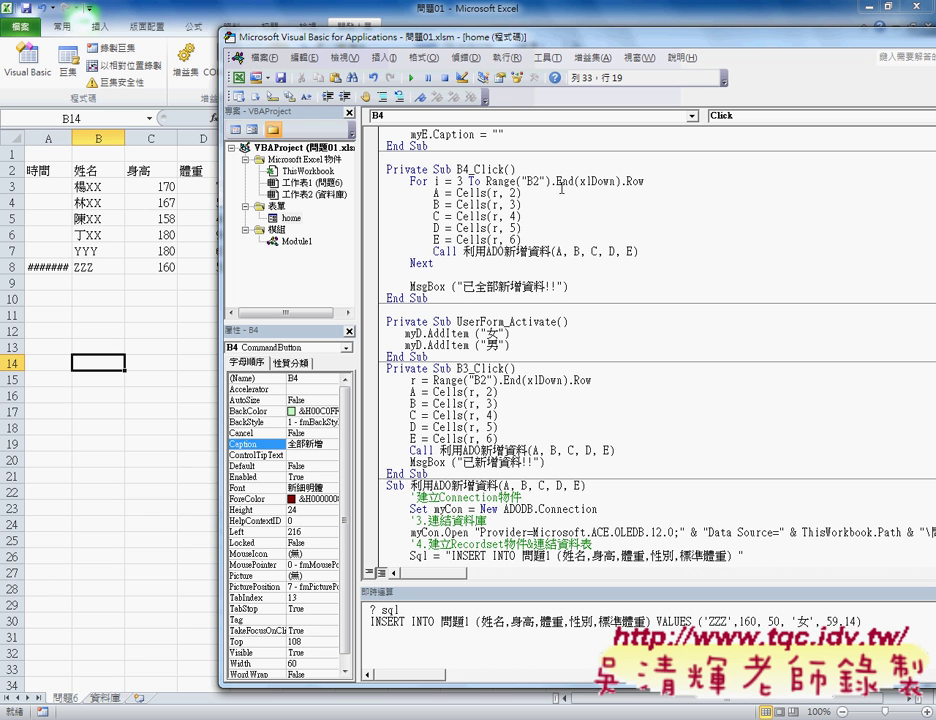
{"action": "double_click", "coordinate": [496, 193]}
Replace r with i in all five Cells lines, Cells(i, 2) through Cells(i, 6).
{"action": "type", "text": "i"}
{"action": "key", "text": "Down"}
{"action": "key", "text": "BackSpace"}
{"action": "type", "text": "i"}
{"action": "key", "text": "Down"}
{"action": "key", "text": "Left"}
{"action": "key", "text": "Delete"}
{"action": "type", "text": "i"}
{"action": "key", "text": "Down"}
{"action": "key", "text": "Left"}
{"action": "key", "text": "Delete"}
{"action": "type", "text": "i"}
{"action": "key", "text": "Down"}
{"action": "key", "text": "Left"}
{"action": "key", "text": "Delete"}
{"action": "type", "text": "i"}
Select the five edited Cells(i, …) lines and the MsgBox keyword for review.
{"action": "key", "text": "Down"}
{"action": "key", "text": "Left"}
{"action": "key", "text": "Left"}
{"action": "key", "text": "Left"}
{"action": "left_click_drag", "start_coordinate": [435, 192], "coordinate": [521, 240]}
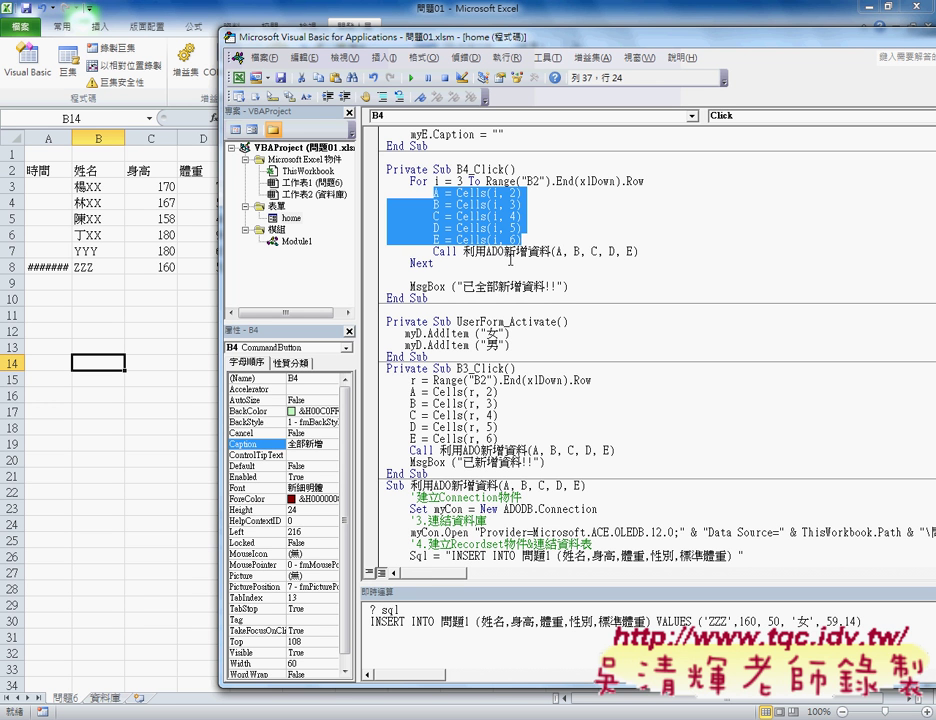
{"action": "double_click", "coordinate": [444, 288]}
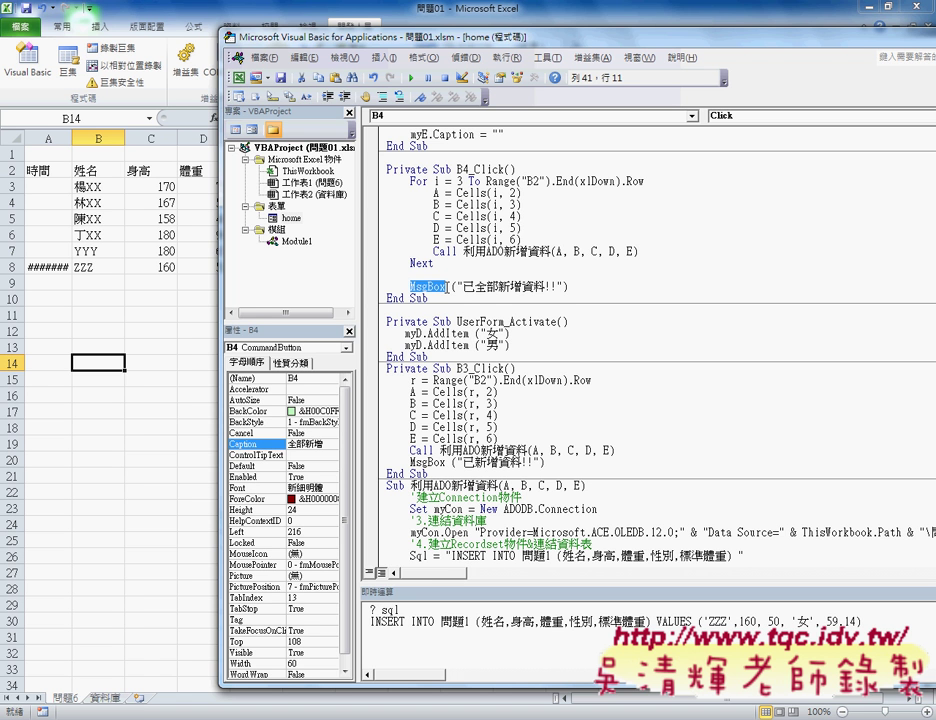
Launch the 標準體重計算 form, run 全部新增, and dismiss the 已全部新增資料!! message.
{"action": "left_click", "coordinate": [175, 313]}
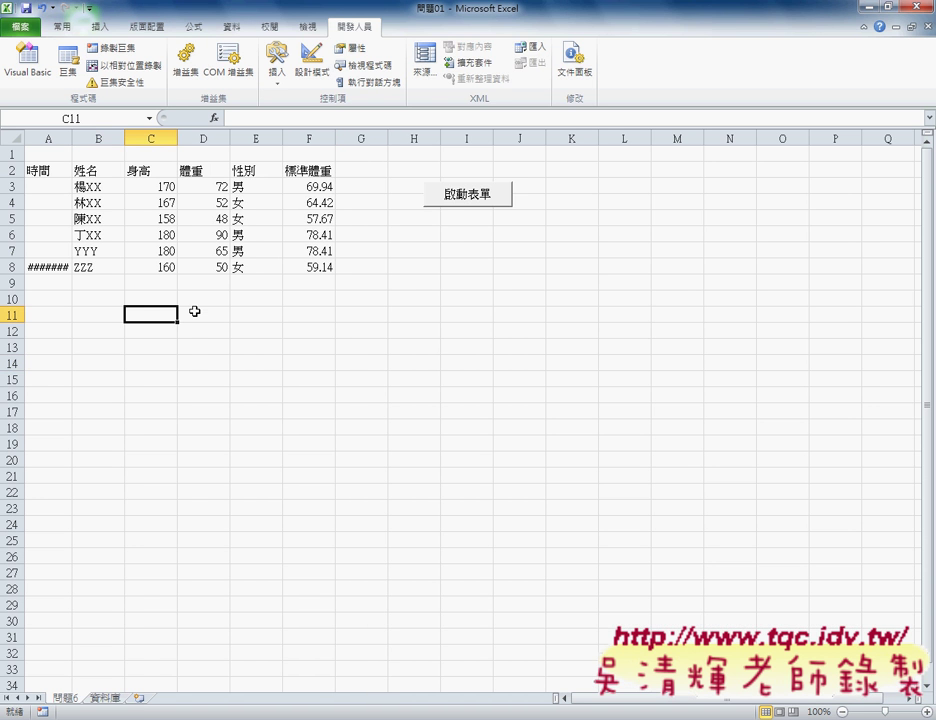
{"action": "left_click", "coordinate": [437, 199]}
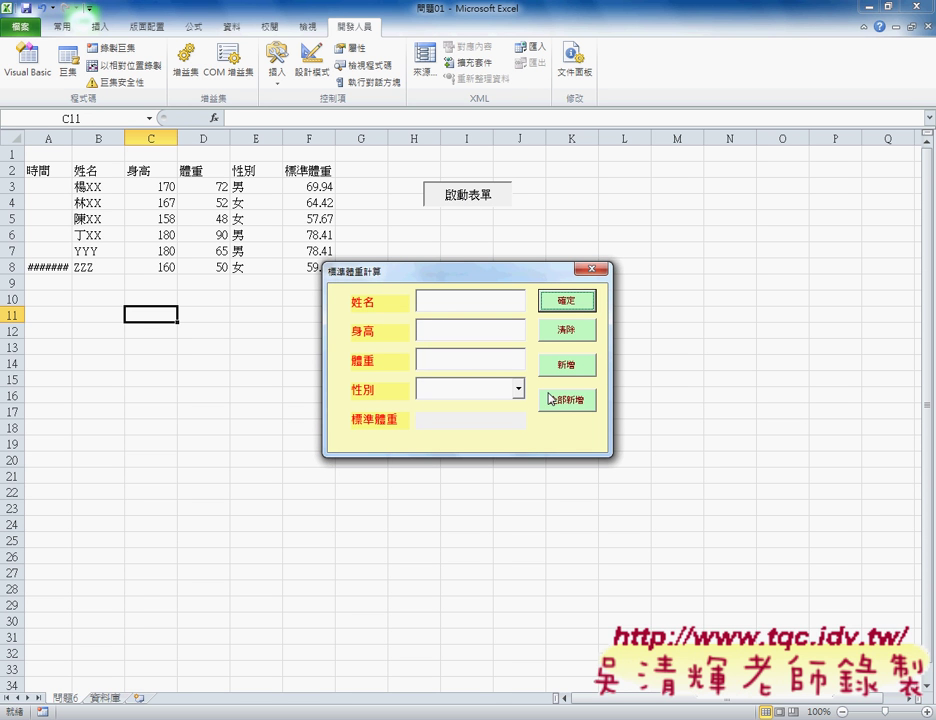
{"action": "left_click", "coordinate": [578, 402]}
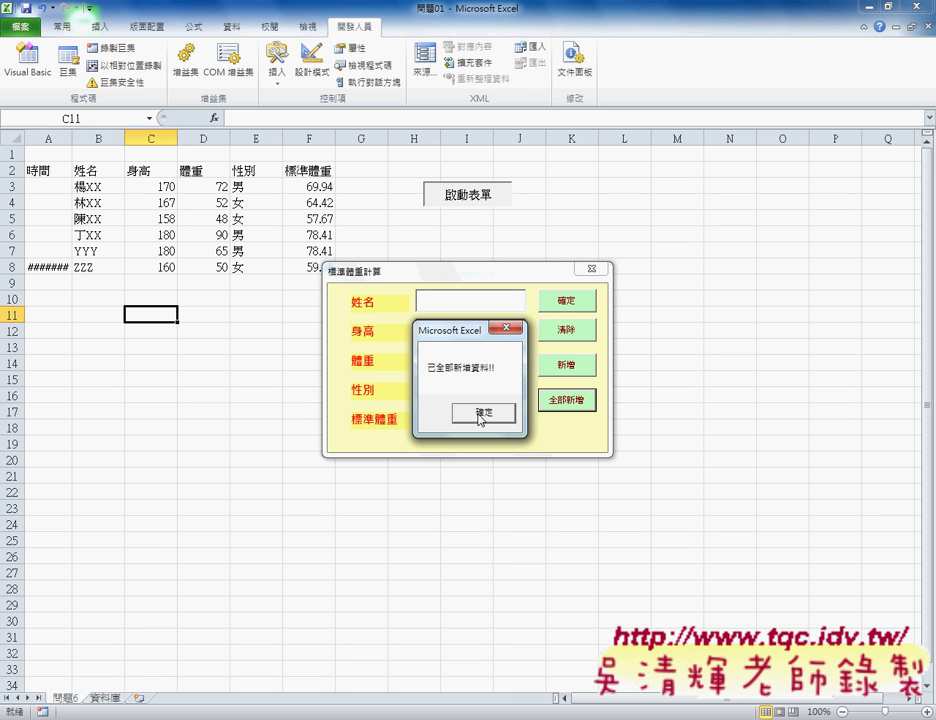
{"action": "left_click", "coordinate": [483, 412]}
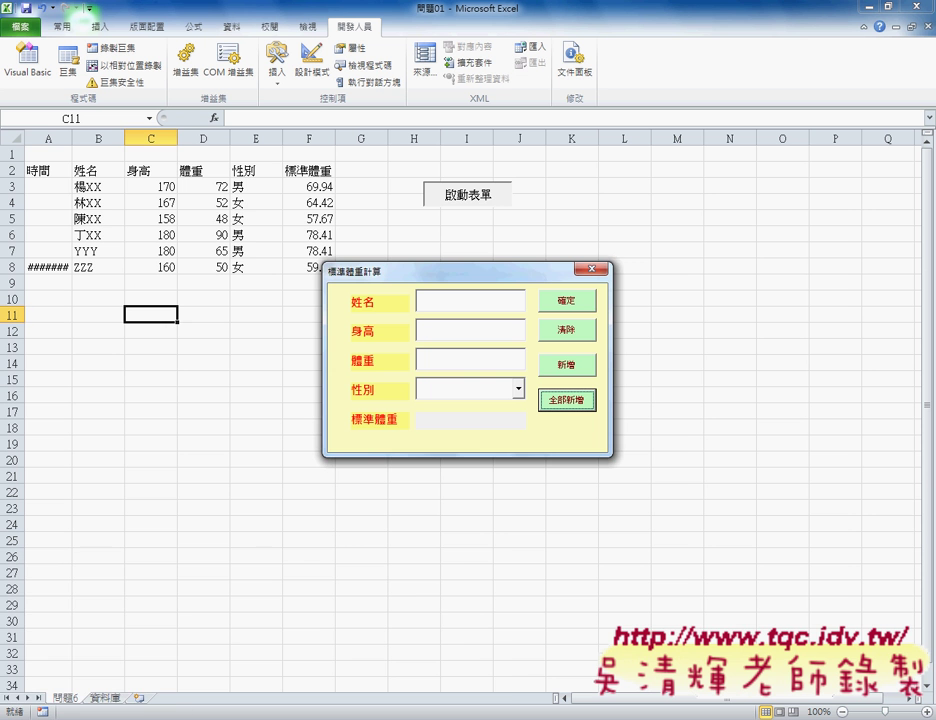
Open the 問題1 Access database from the 02_範例 folder.
{"action": "mouse_move", "coordinate": [265, 715]}
{"action": "left_click", "coordinate": [401, 637]}
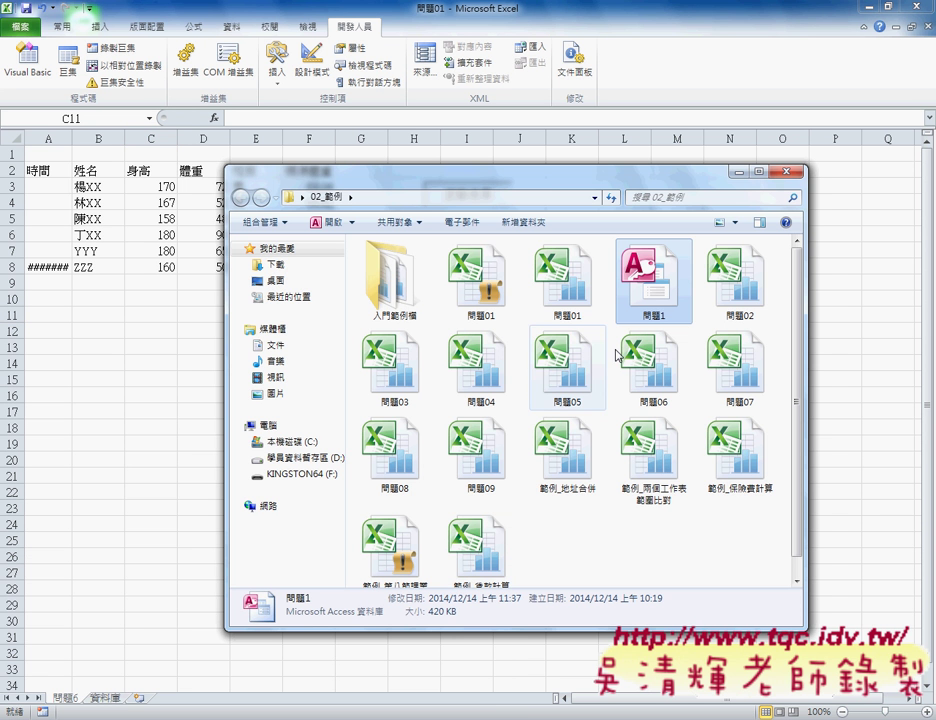
{"action": "double_click", "coordinate": [648, 288]}
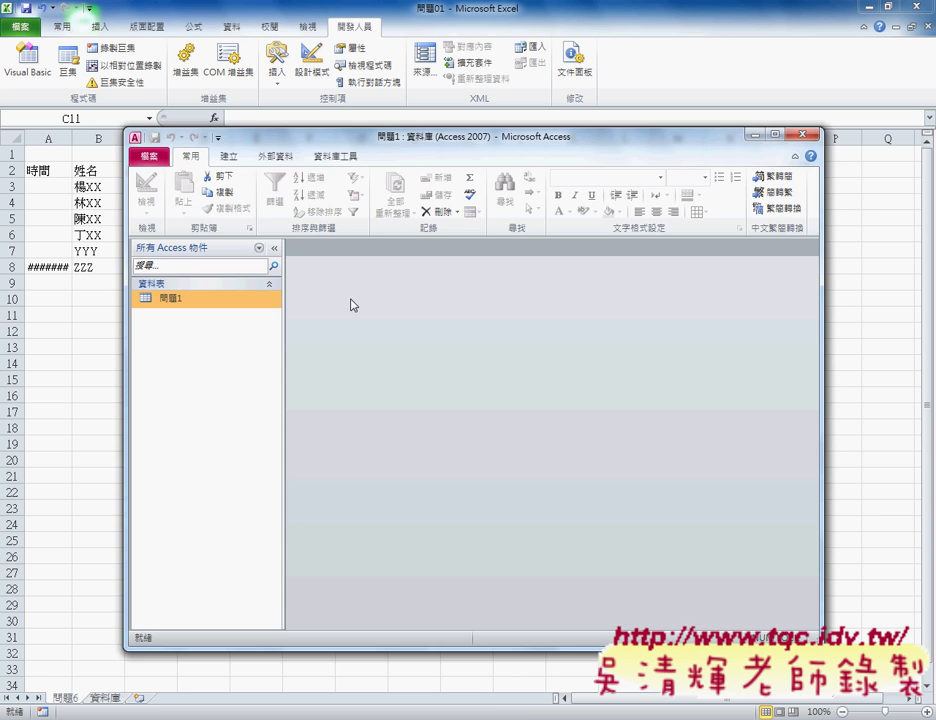
Open the 問題1 table and select records 2–7, the six newly added rows.
{"action": "double_click", "coordinate": [198, 302]}
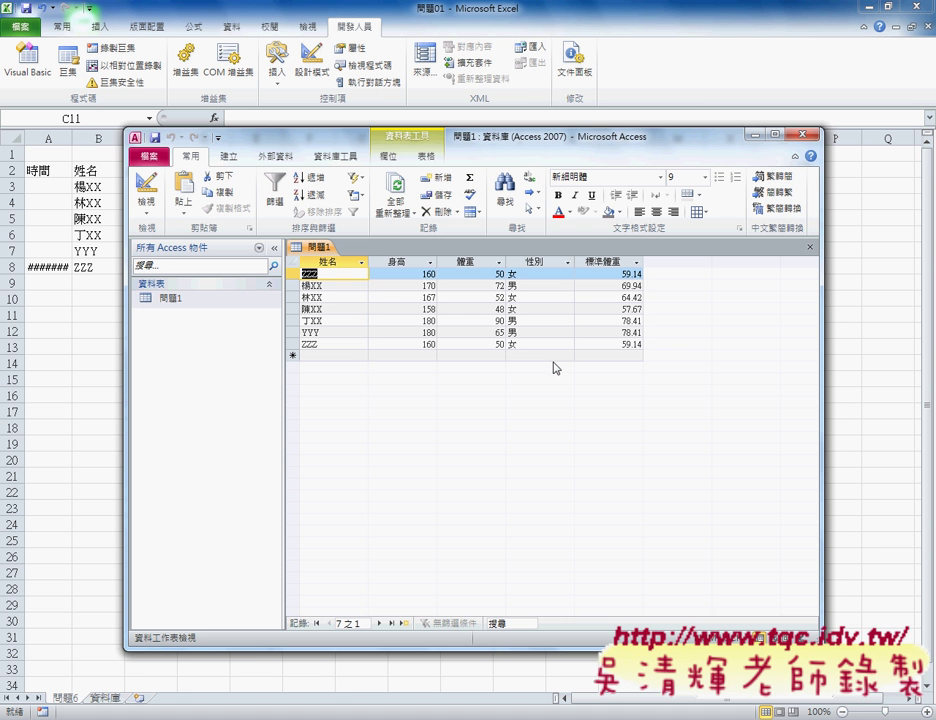
{"action": "left_click_drag", "start_coordinate": [293, 285], "coordinate": [295, 344]}
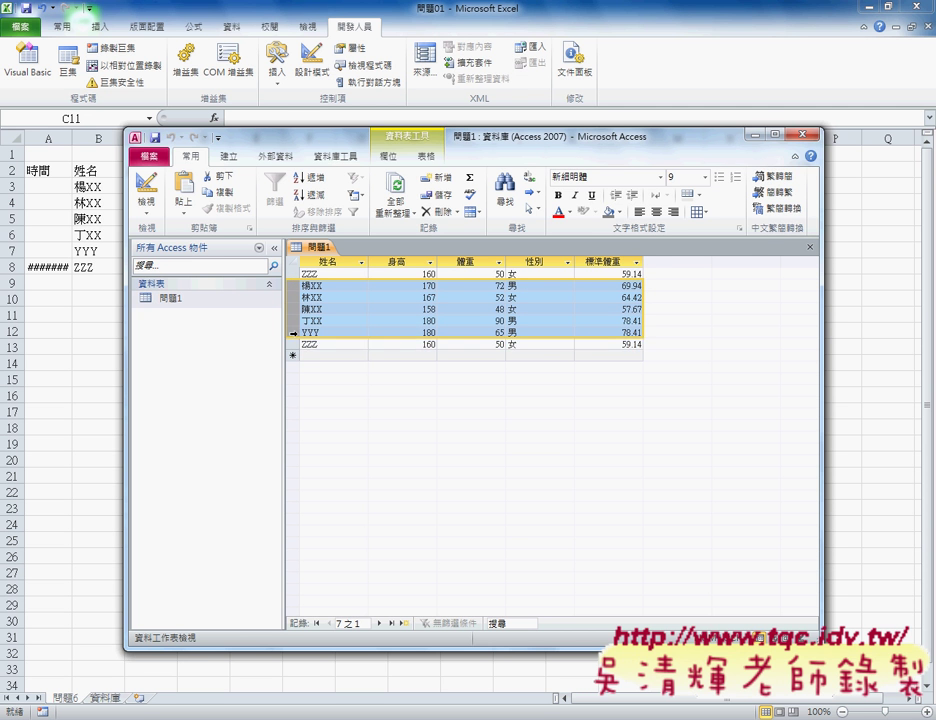
{"action": "left_click", "coordinate": [342, 154]}
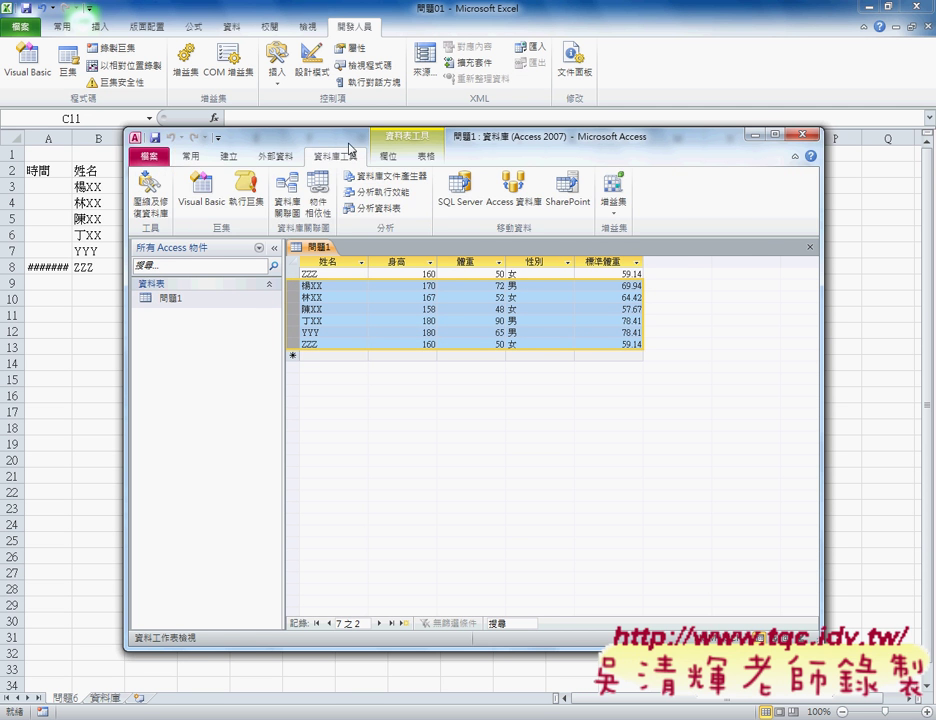
{"action": "left_click_drag", "start_coordinate": [349, 148], "coordinate": [503, 143]}
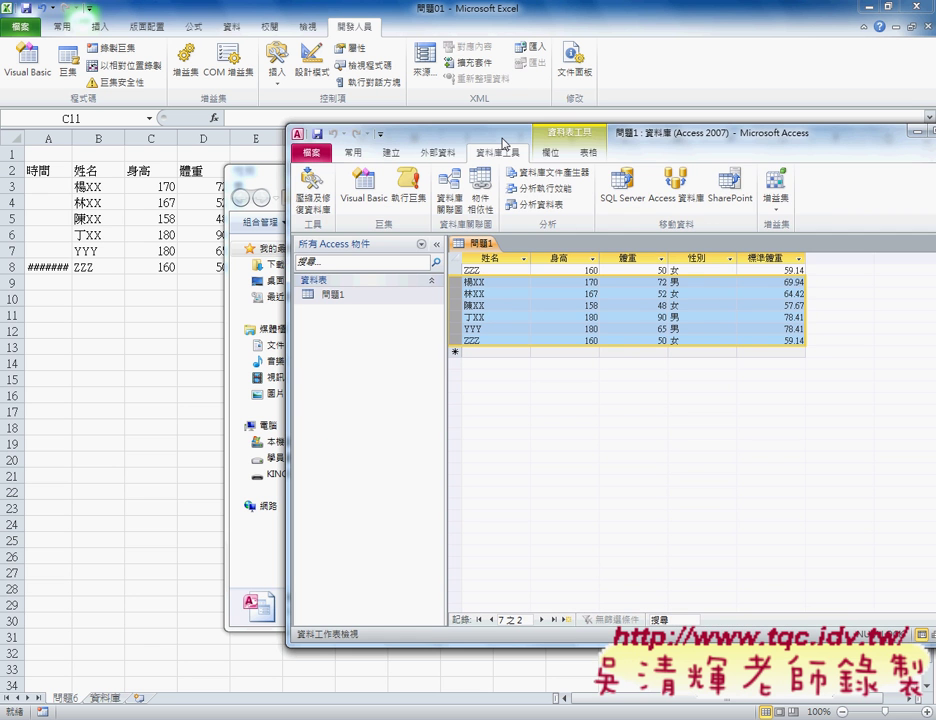